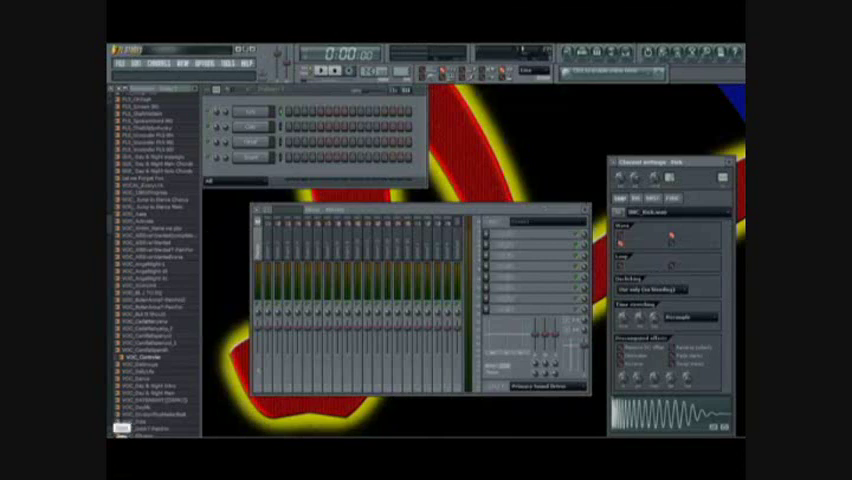
- Load a 'part' vocal recording from Documents > vocals as the channel's sample
click(121, 428)
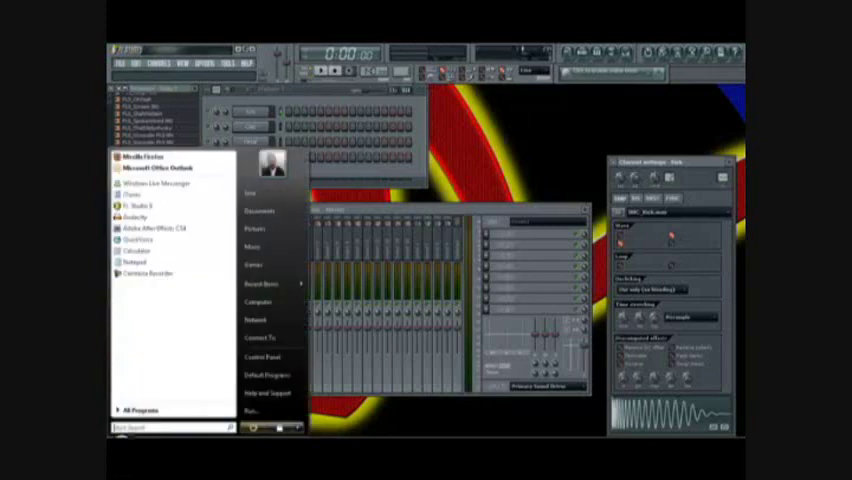
click(273, 213)
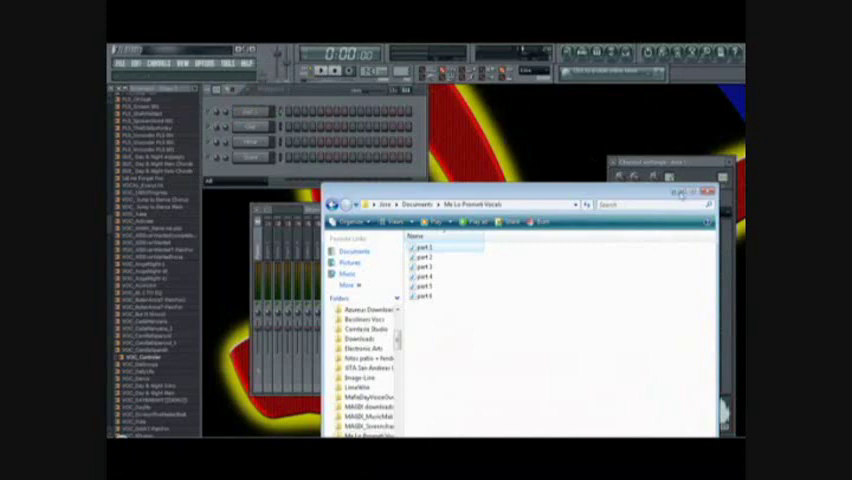
click(471, 126)
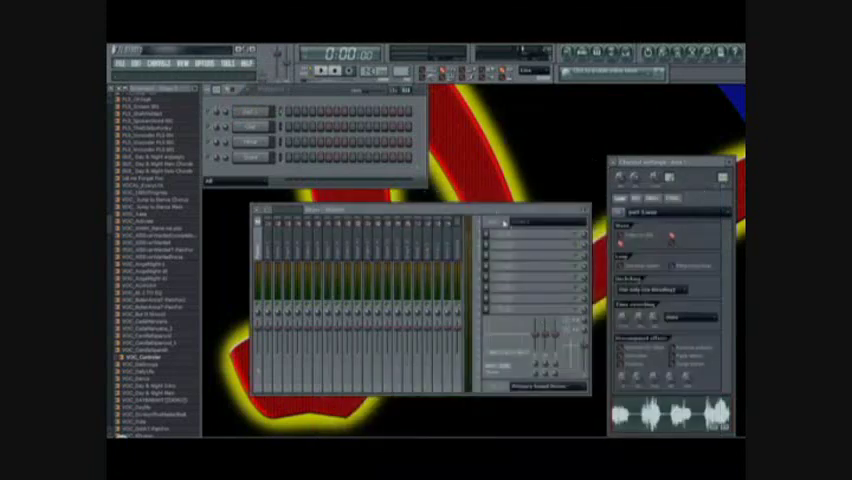
drag(660, 161, 497, 84)
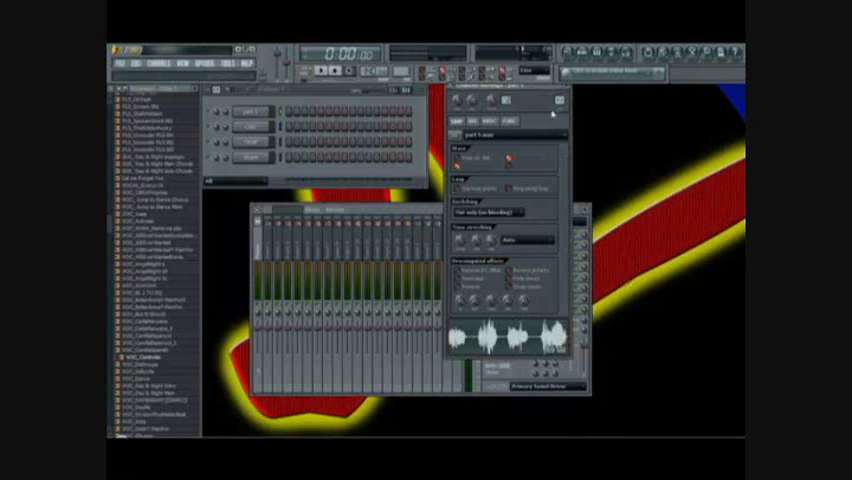
- Put Fruity Delay Bank in mixer slot 1 and Fruity Parametric EQ 2 in slot 2
key(F9)
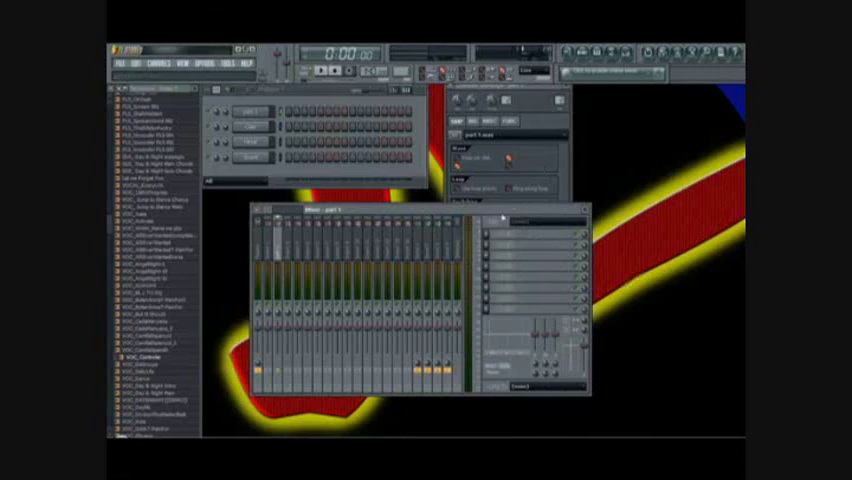
click(489, 237)
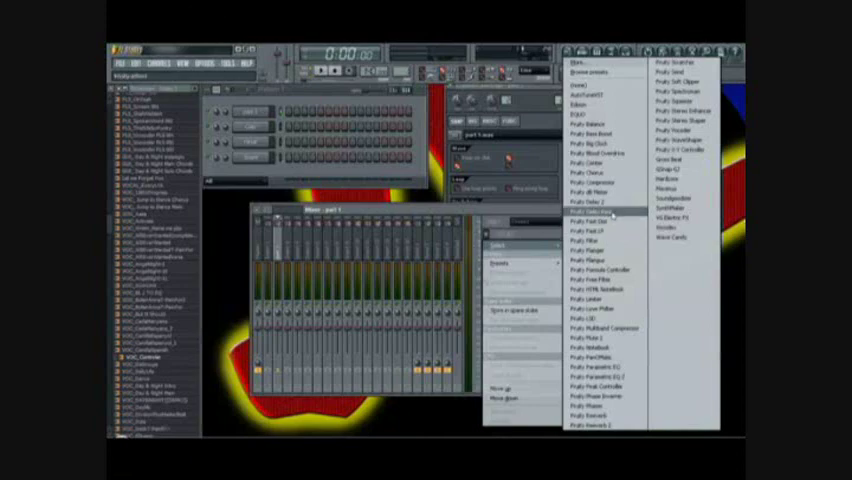
click(612, 214)
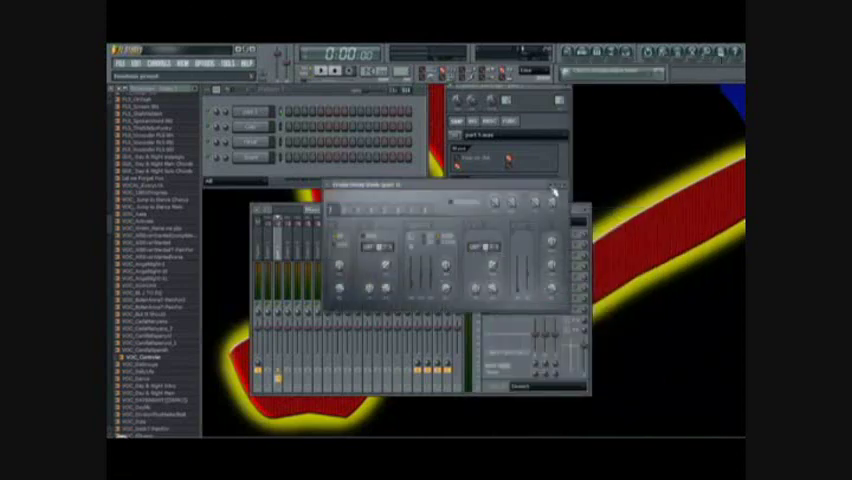
drag(553, 190, 450, 183)
click(551, 283)
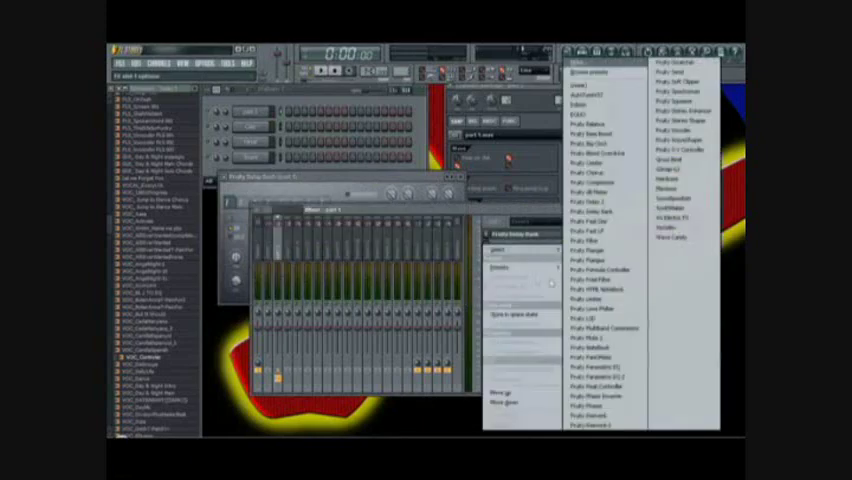
click(609, 377)
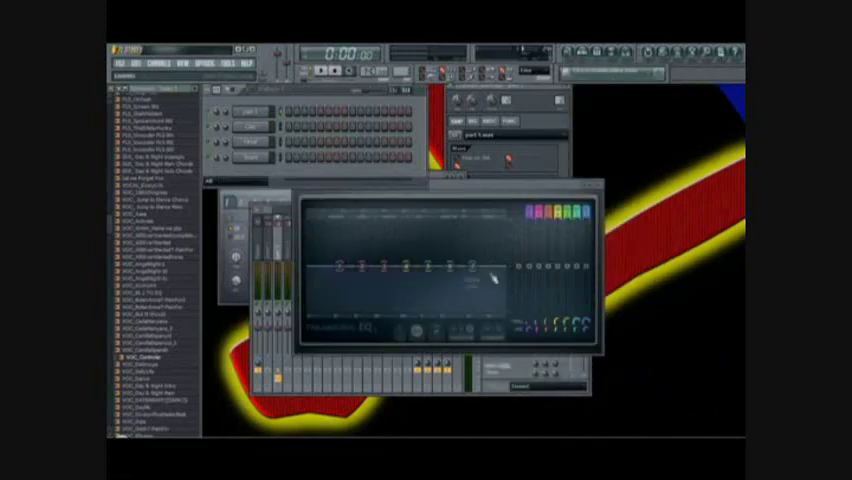
- Bring the Fruity Delay Bank window in front of the Parametric EQ 2 window
click(236, 240)
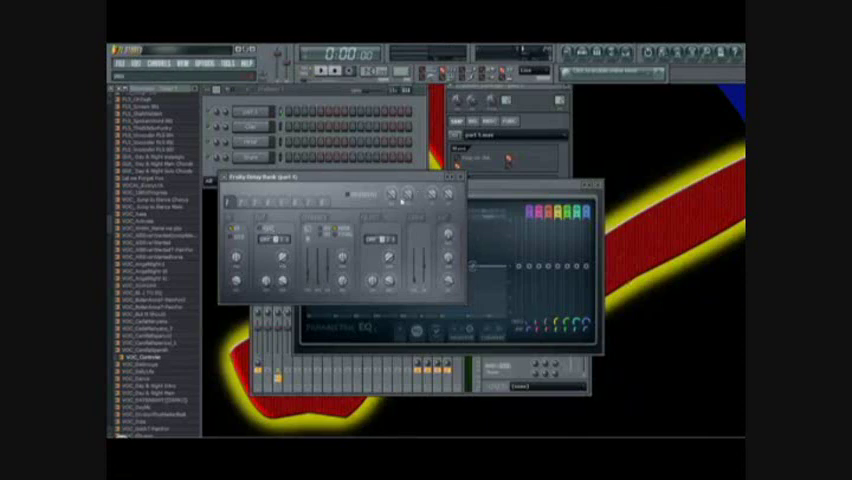
- With Delay Bank closed, boost the high EQ bands, cut the middle and low bands, then close the EQ
click(458, 177)
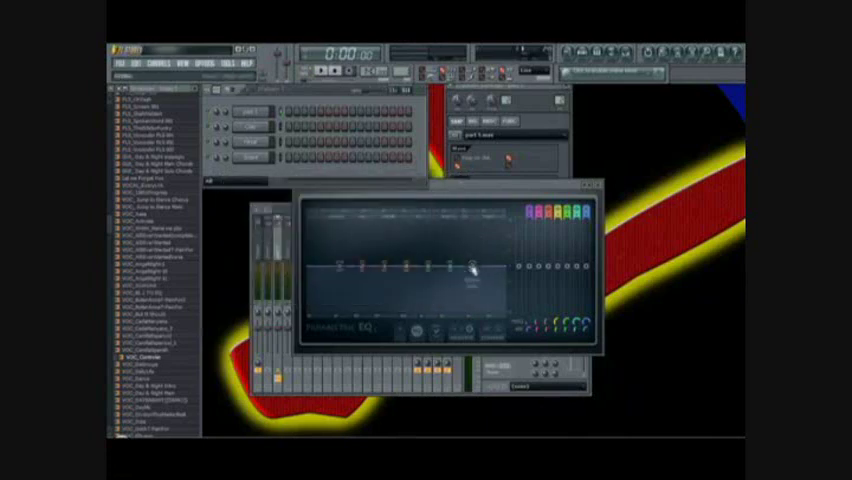
mouse_move(473, 267)
drag(473, 267, 500, 256)
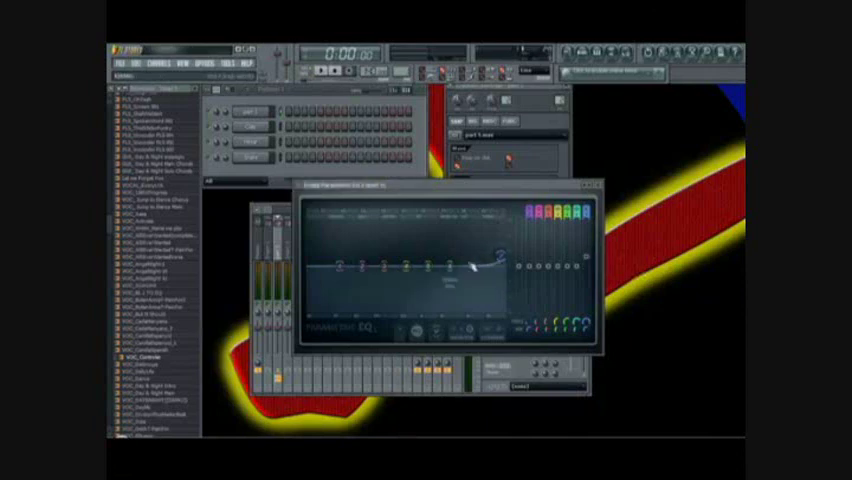
drag(451, 265, 462, 230)
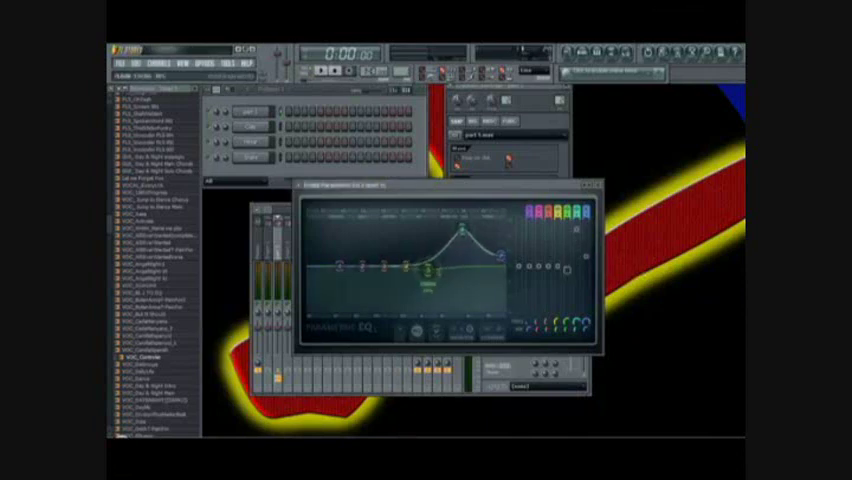
drag(408, 267, 392, 274)
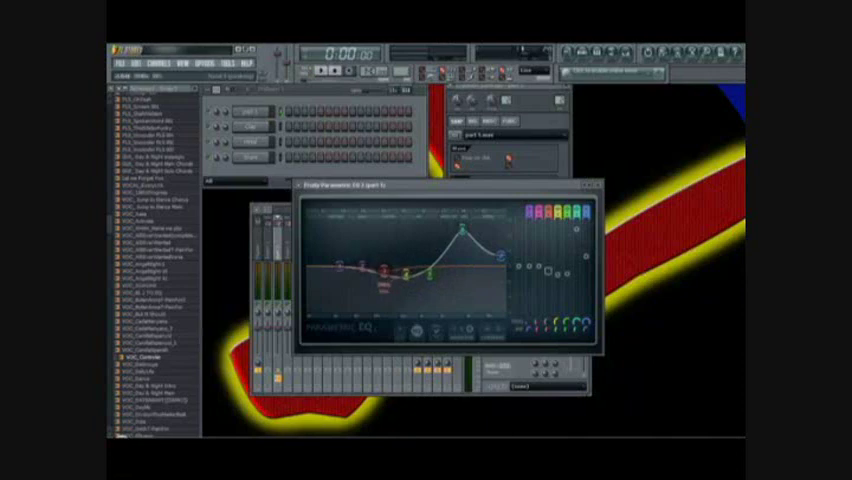
drag(339, 267, 347, 288)
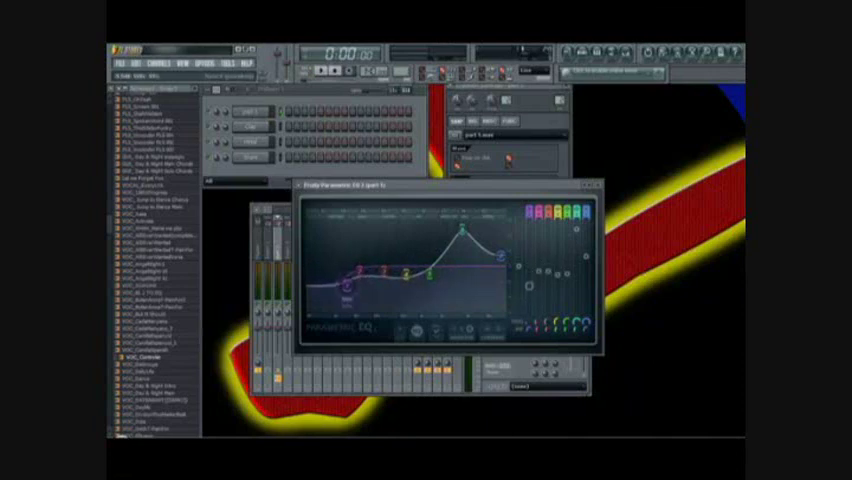
click(596, 186)
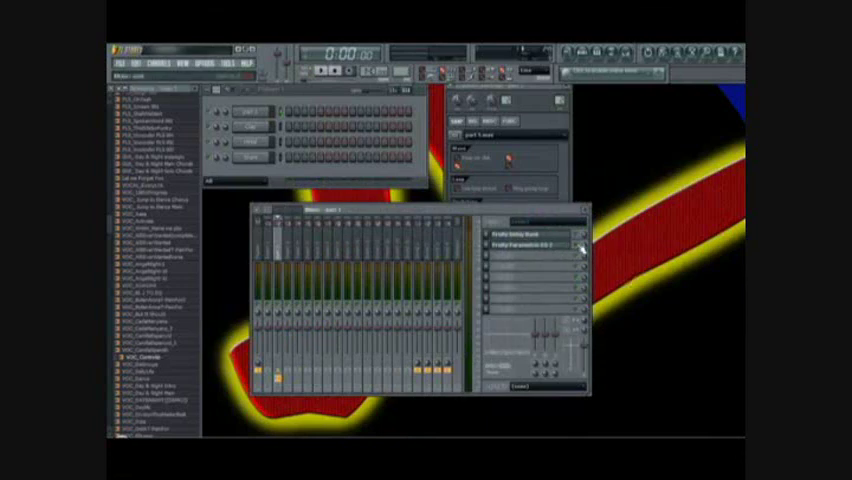
click(585, 211)
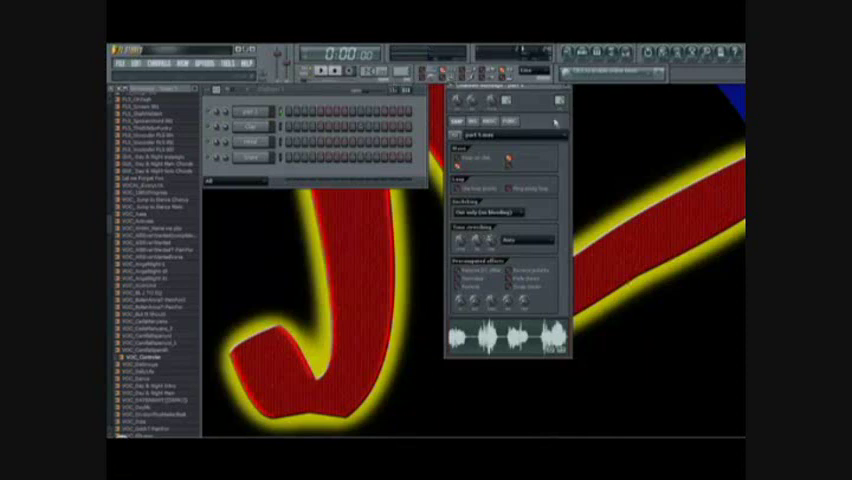
click(629, 57)
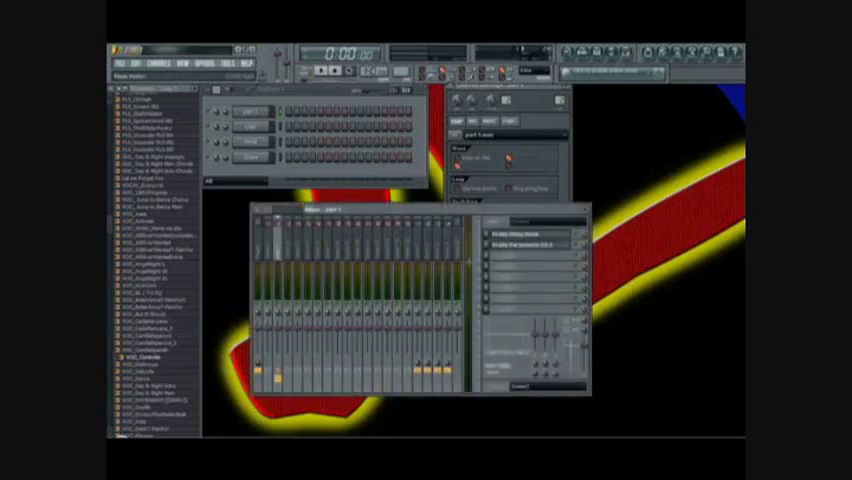
- Load Auto-Tune 5 into the vocal insert's third effect slot
click(492, 234)
mouse_move(578, 104)
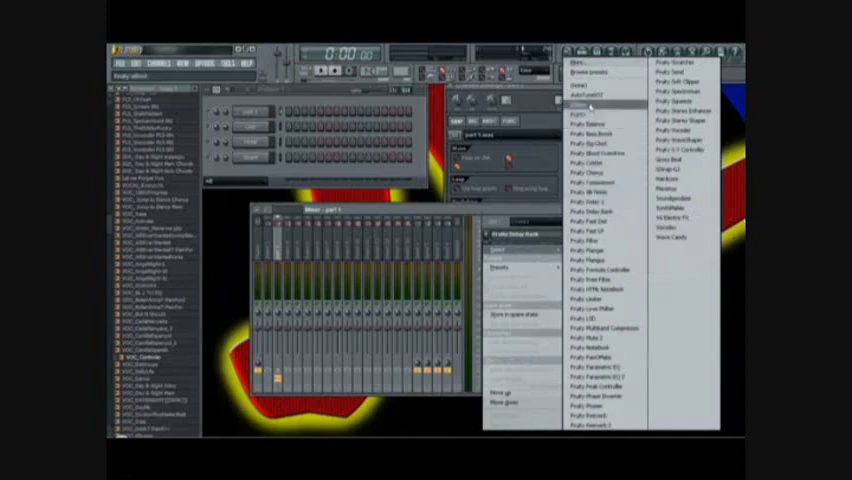
click(583, 100)
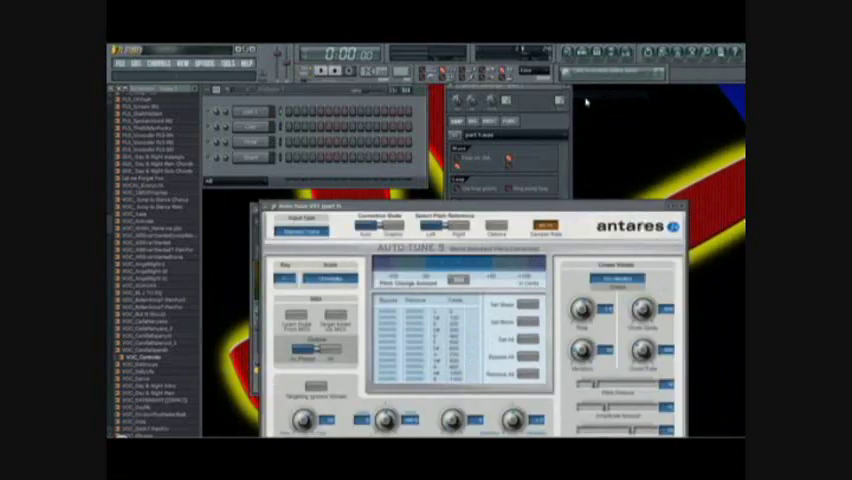
drag(575, 143, 563, 105)
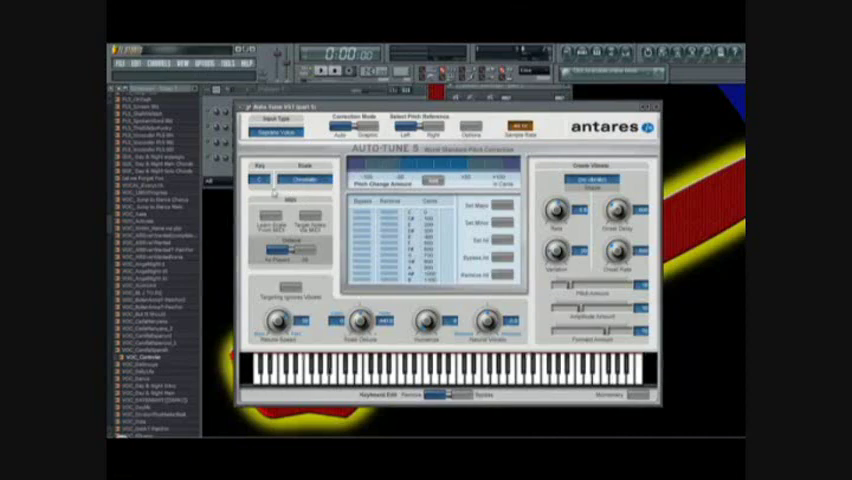
- Set Auto-Tune 5's key and a major scale, then close its window
click(247, 107)
mouse_move(270, 134)
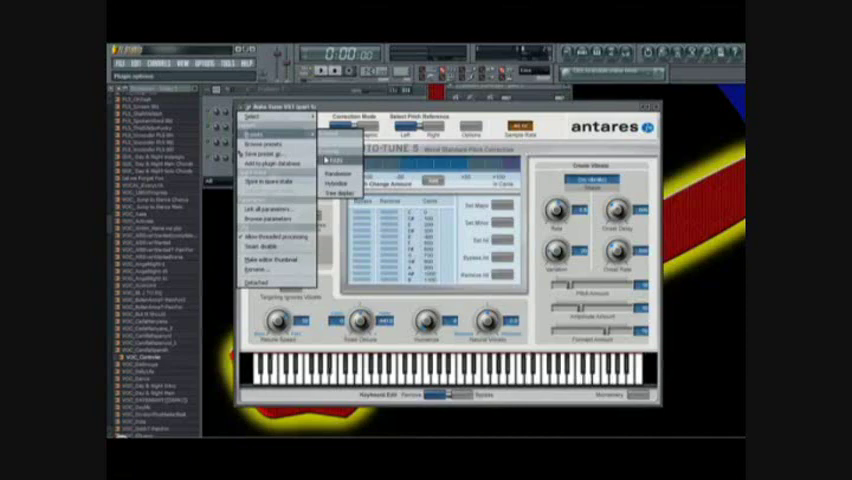
click(327, 160)
click(260, 180)
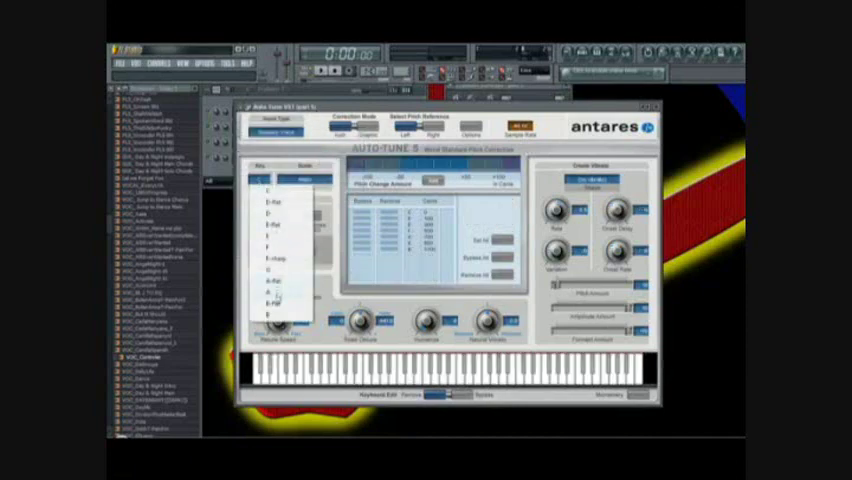
click(275, 296)
click(320, 180)
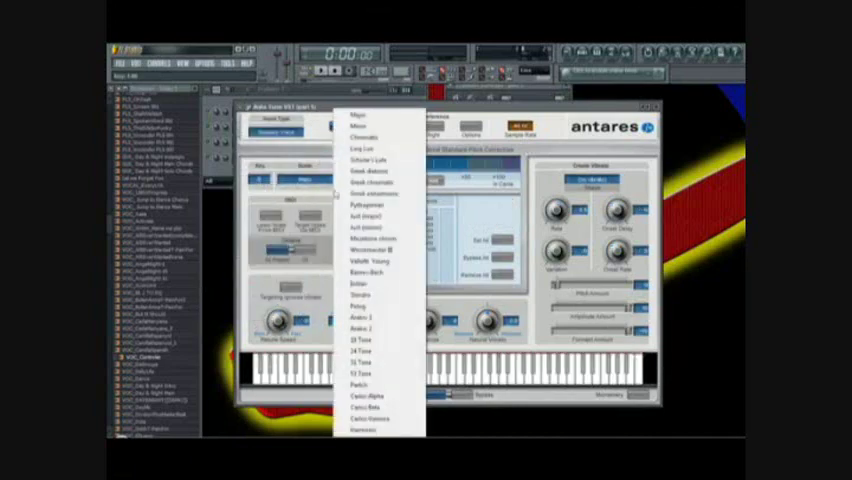
click(358, 126)
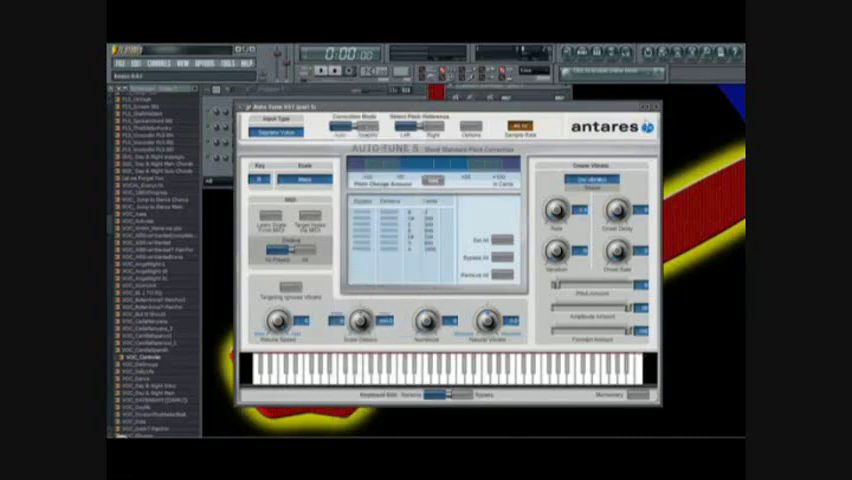
click(654, 106)
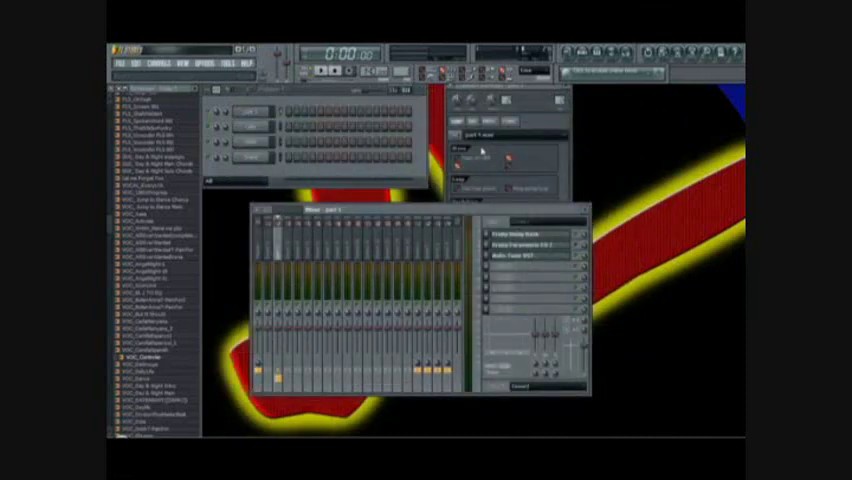
click(482, 150)
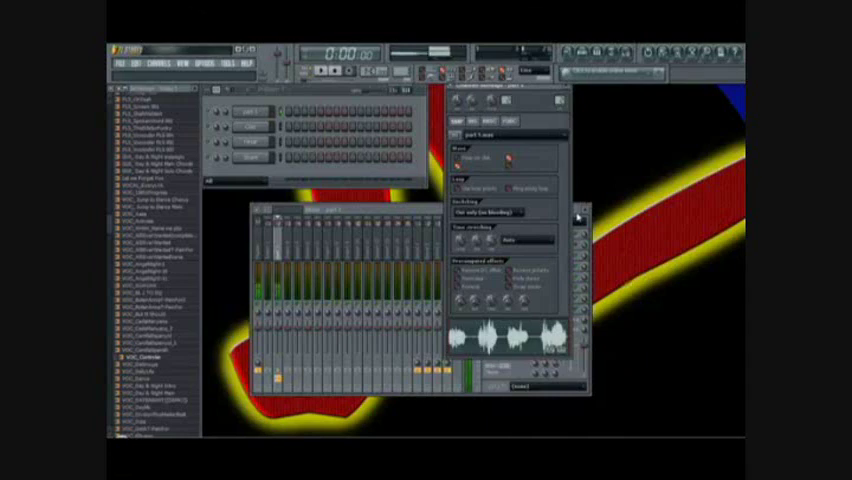
click(579, 219)
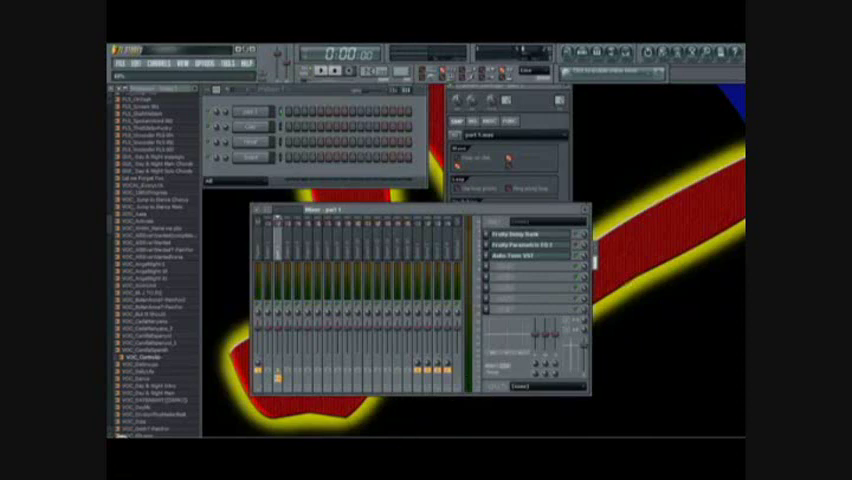
click(510, 190)
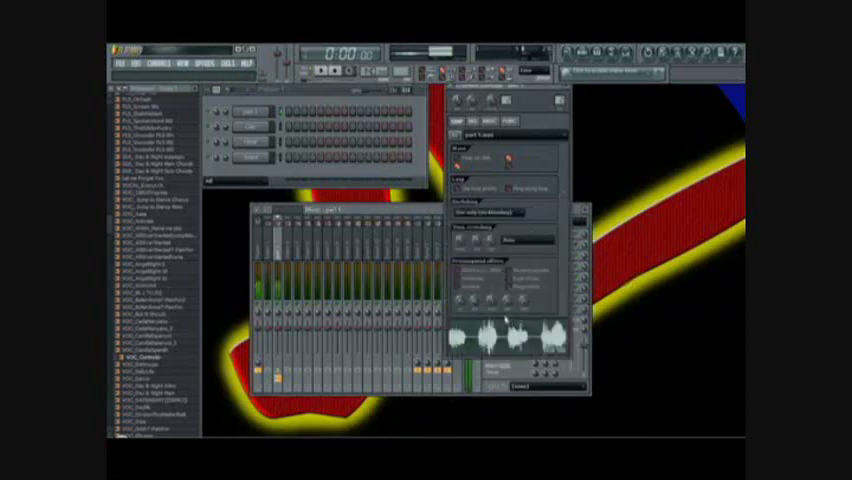
click(577, 218)
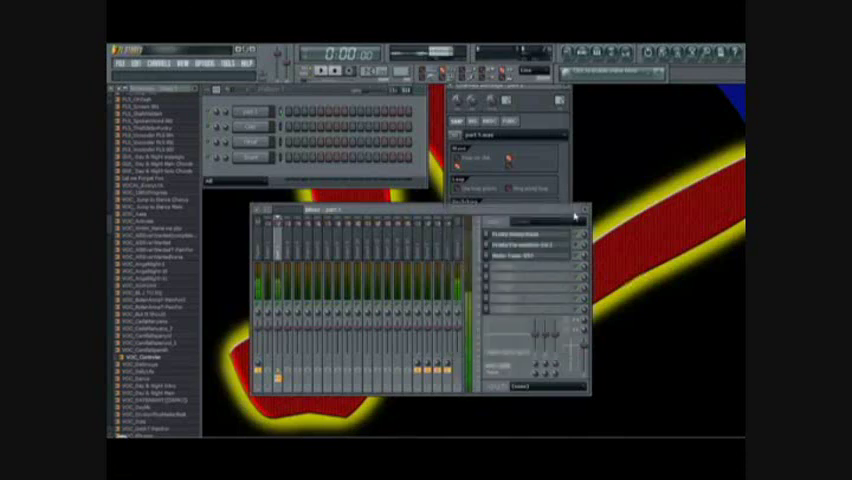